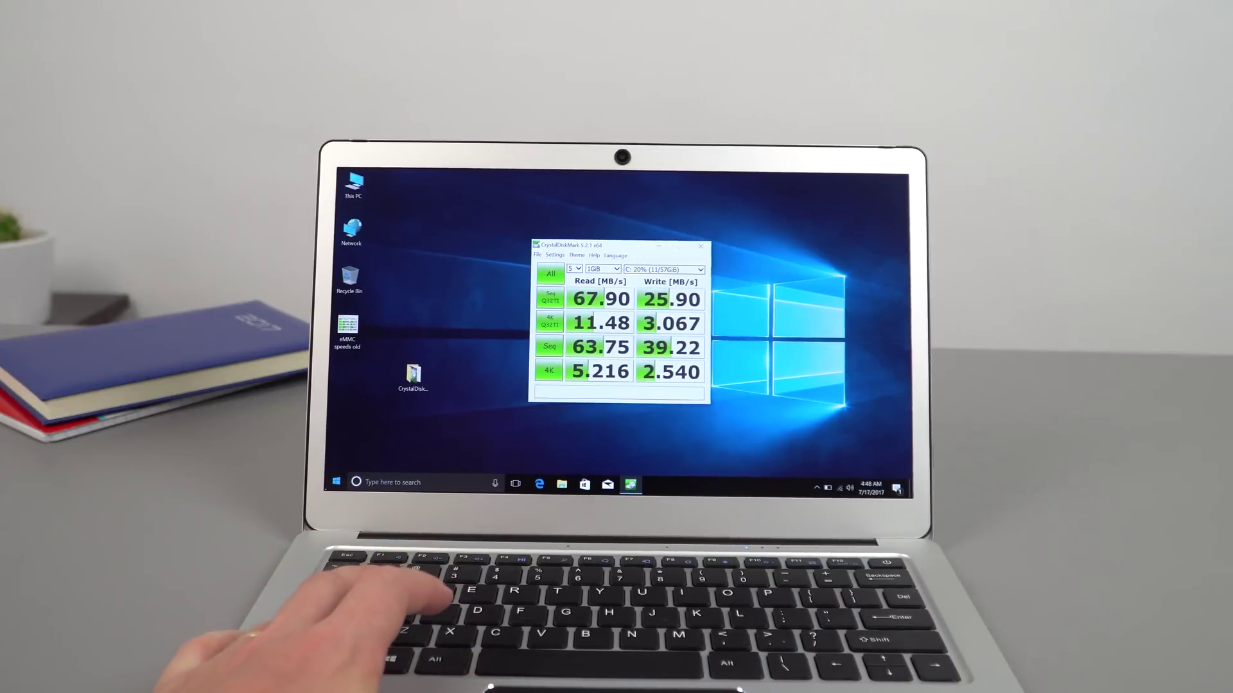
Step: Restart Windows 10 into recovery and go to Troubleshoot > Advanced options > UEFI Firmware Settings
{"action": "key", "text": "super"}
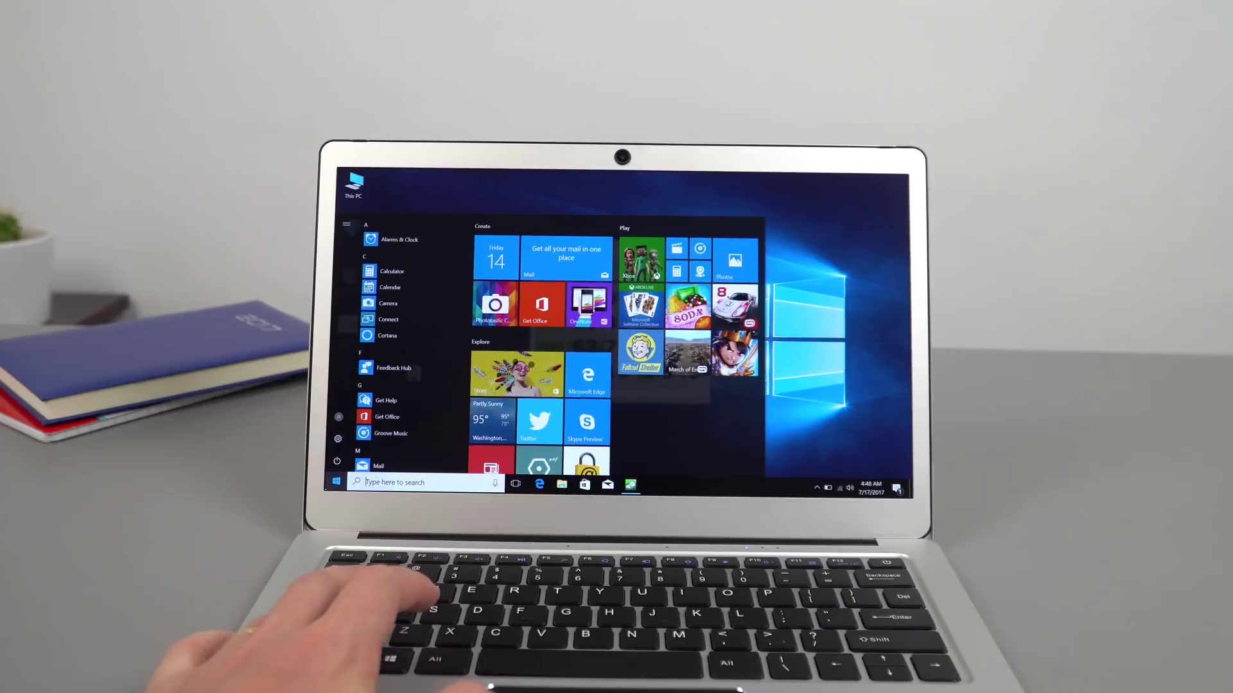
{"action": "left_click", "coordinate": [336, 463]}
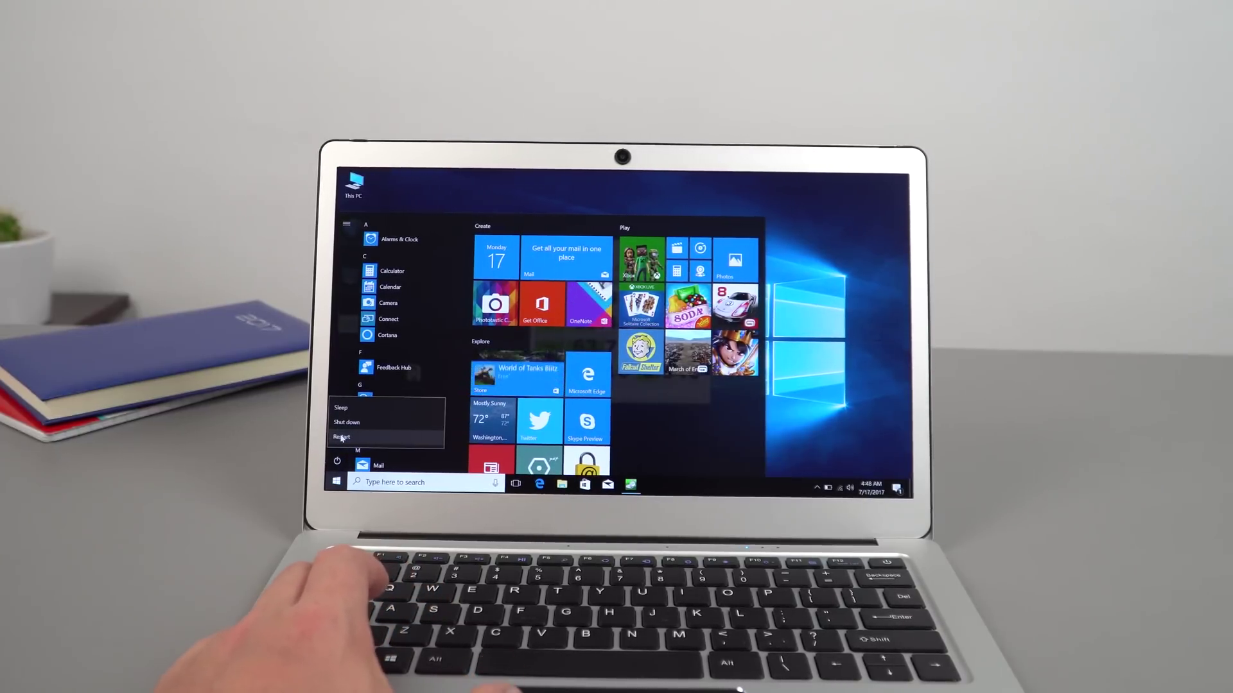
{"action": "left_click", "coordinate": [343, 437]}
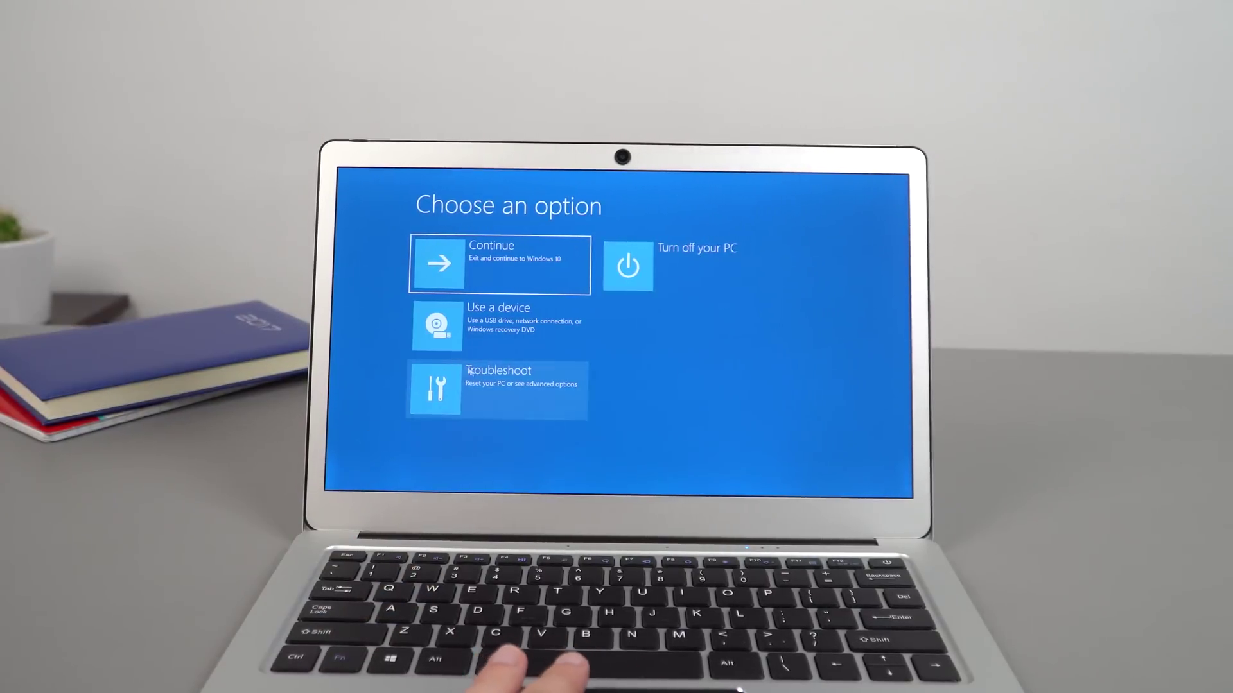
{"action": "left_click", "coordinate": [499, 384]}
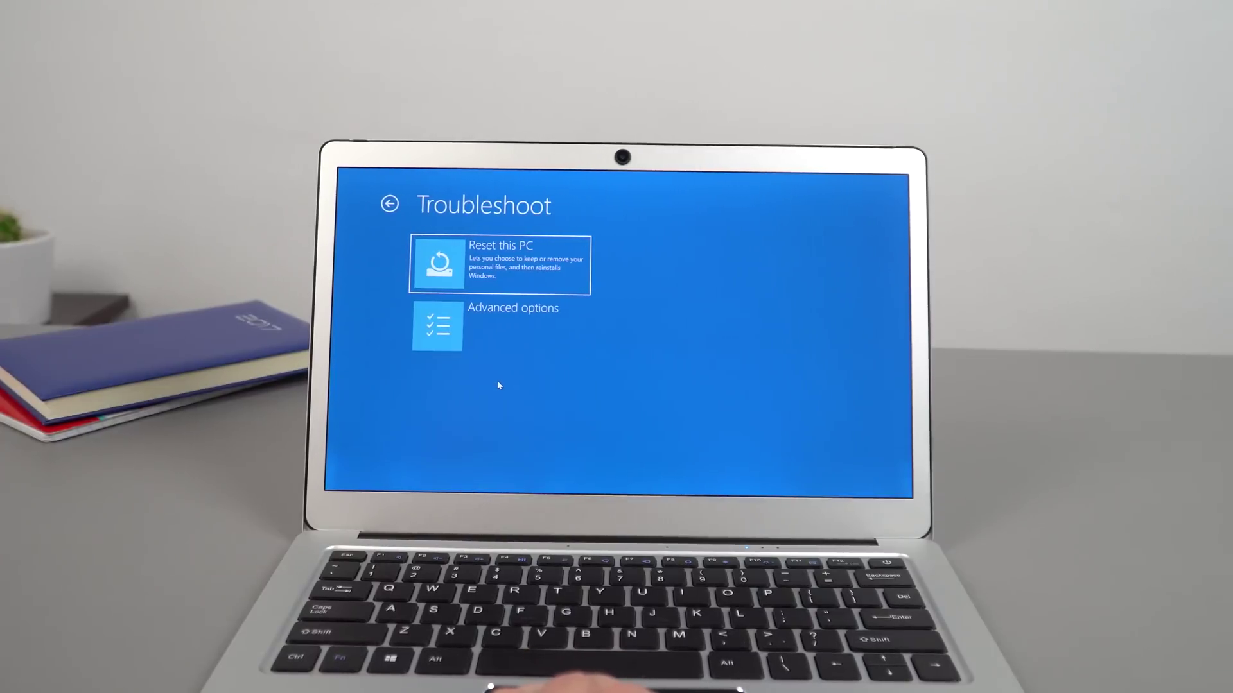
{"action": "left_click", "coordinate": [494, 340]}
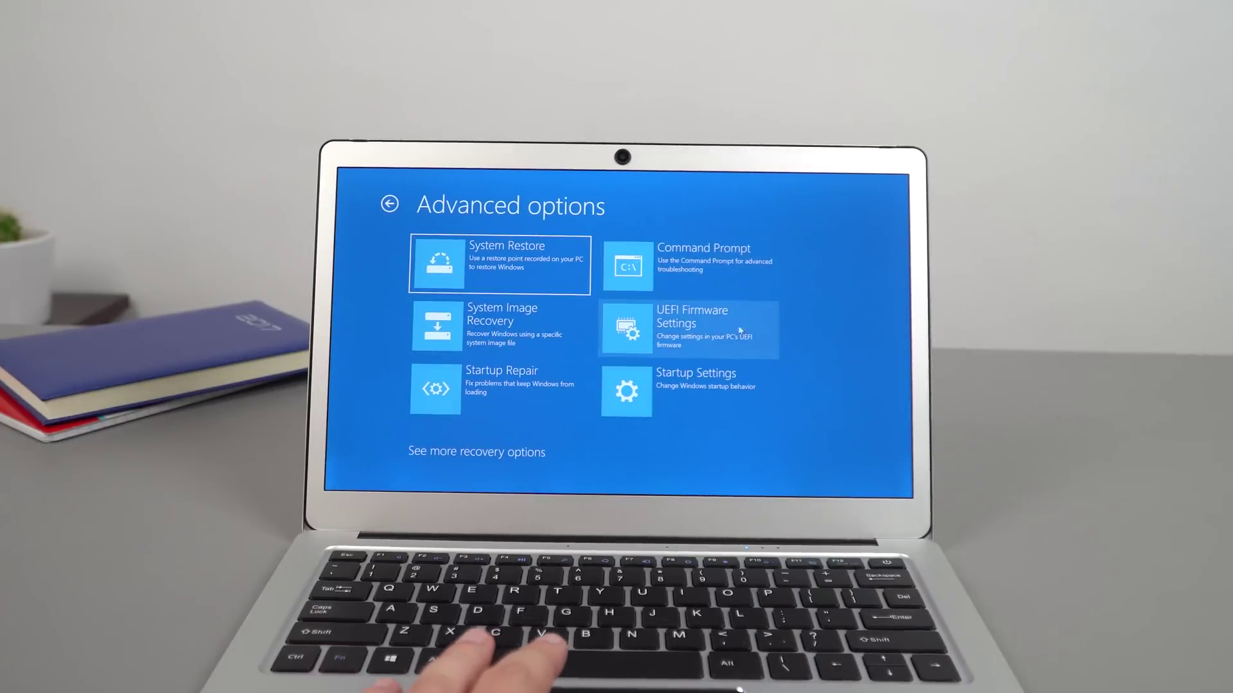
{"action": "left_click", "coordinate": [693, 334]}
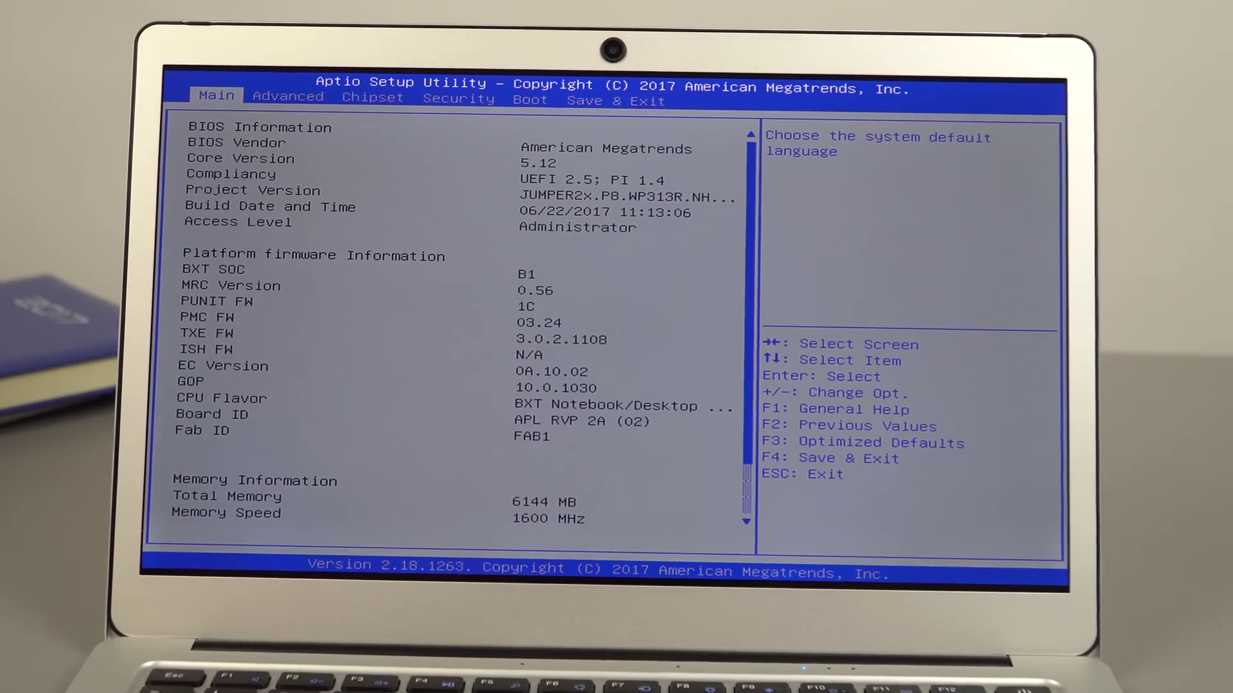
Step: Go to Chipset > South Cluster Configuration > SCC Configuration in Aptio Setup
{"action": "key", "text": "Right"}
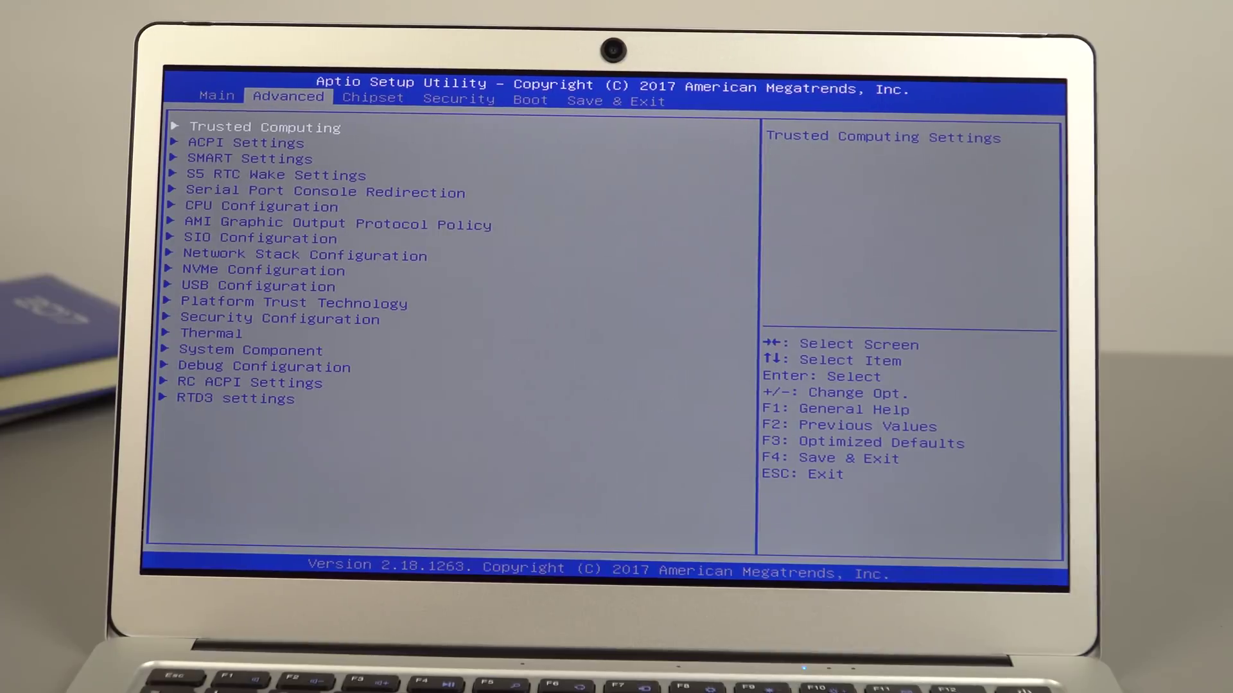
{"action": "key", "text": "Right"}
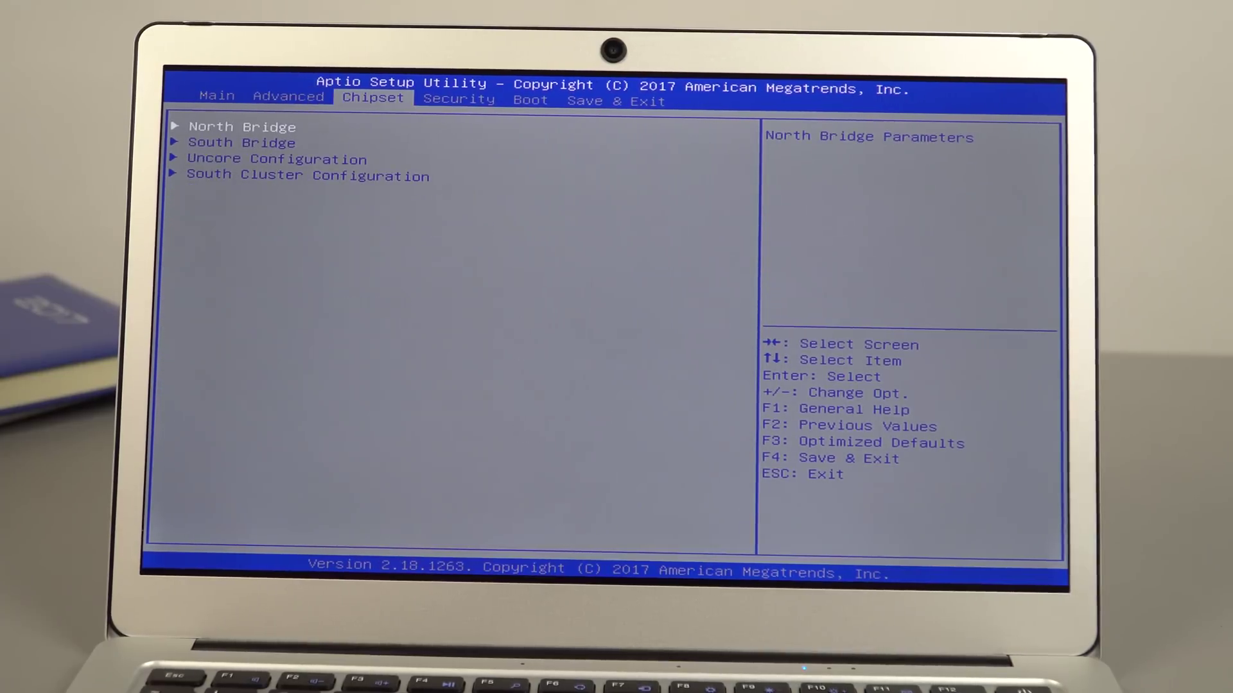
{"action": "key", "text": "Down"}
{"action": "key", "text": "Down"}
{"action": "key", "text": "Down"}
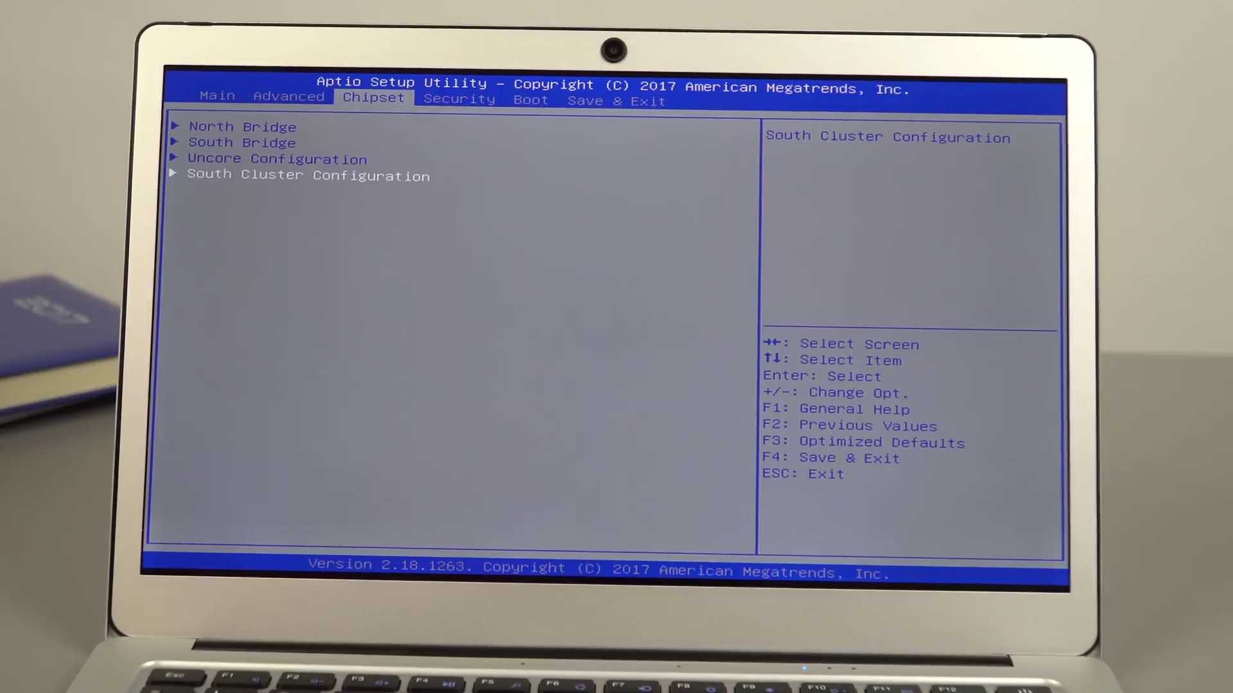
{"action": "key", "text": "Return"}
{"action": "key", "text": "Down"}
{"action": "key", "text": "Down"}
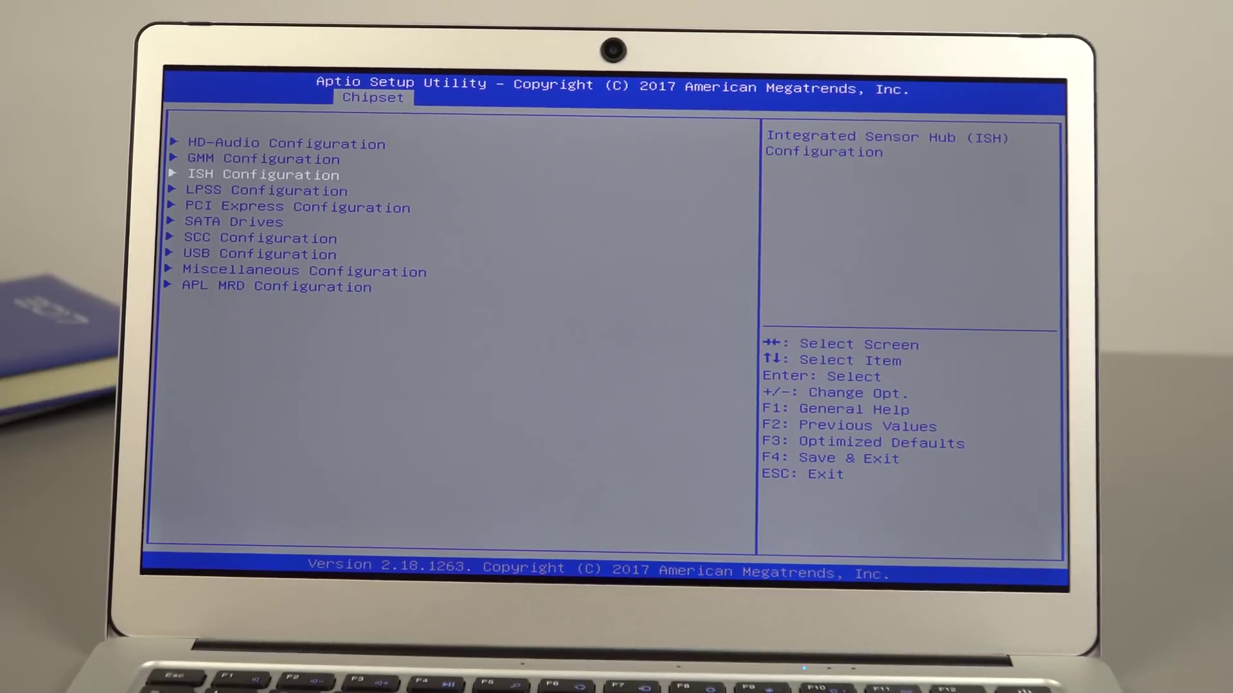
{"action": "key", "text": "Down"}
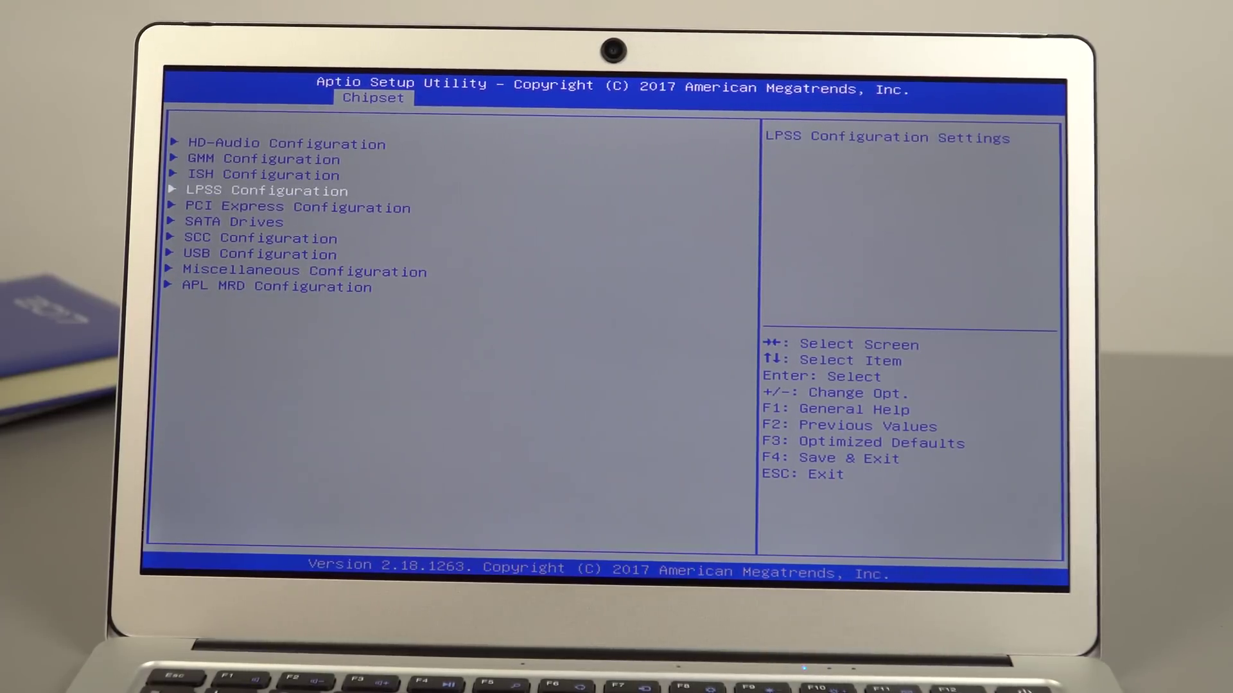
{"action": "key", "text": "Down"}
{"action": "key", "text": "Down"}
{"action": "key", "text": "Down"}
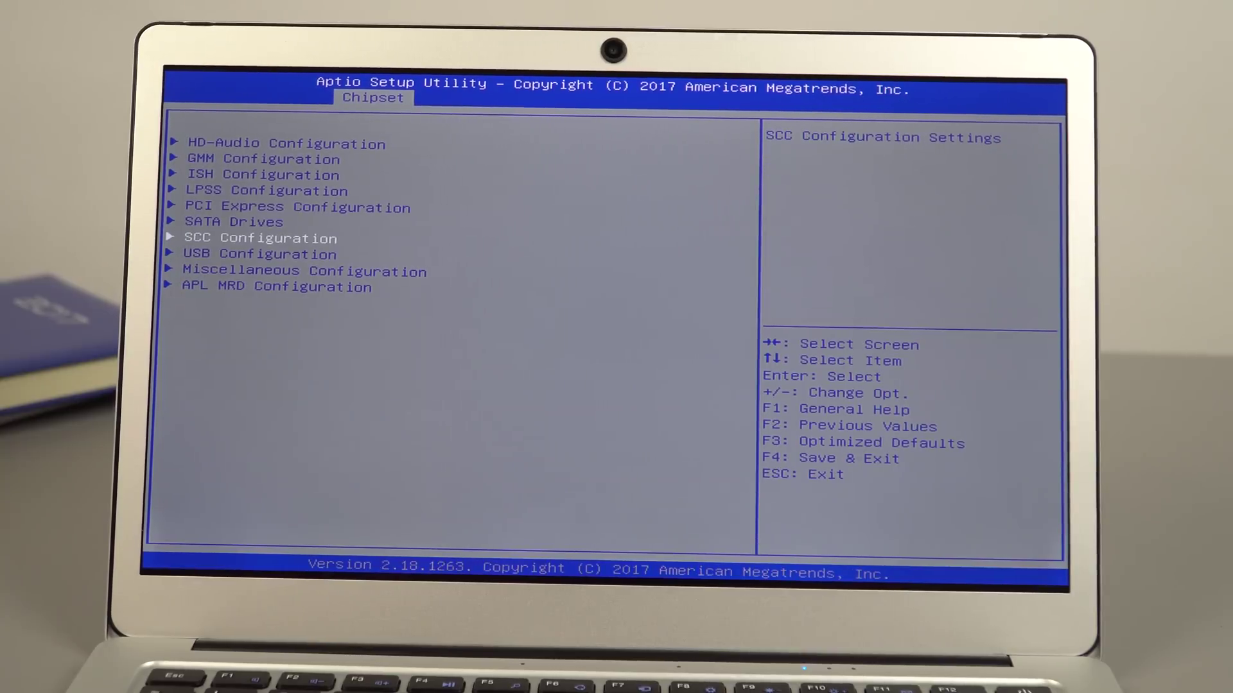
{"action": "key", "text": "Return"}
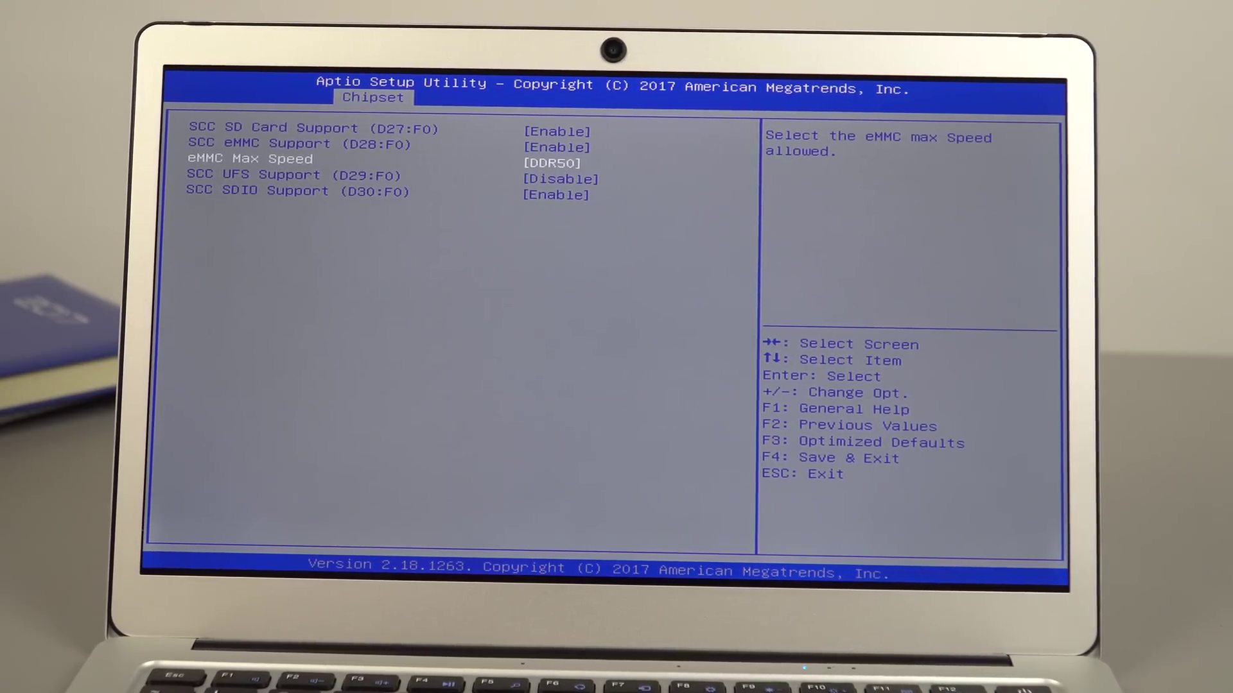
Step: Change eMMC Max Speed from DDR50 to HS400
{"action": "key", "text": "Return"}
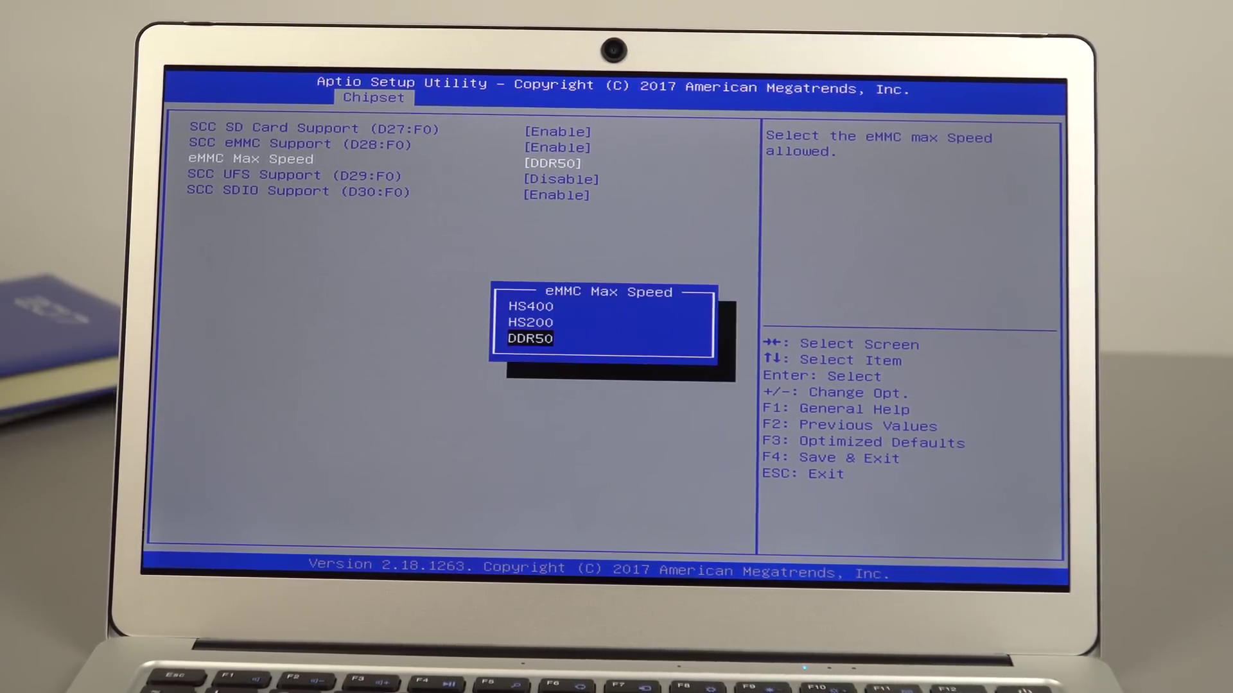
{"action": "key", "text": "Up"}
{"action": "key", "text": "Up"}
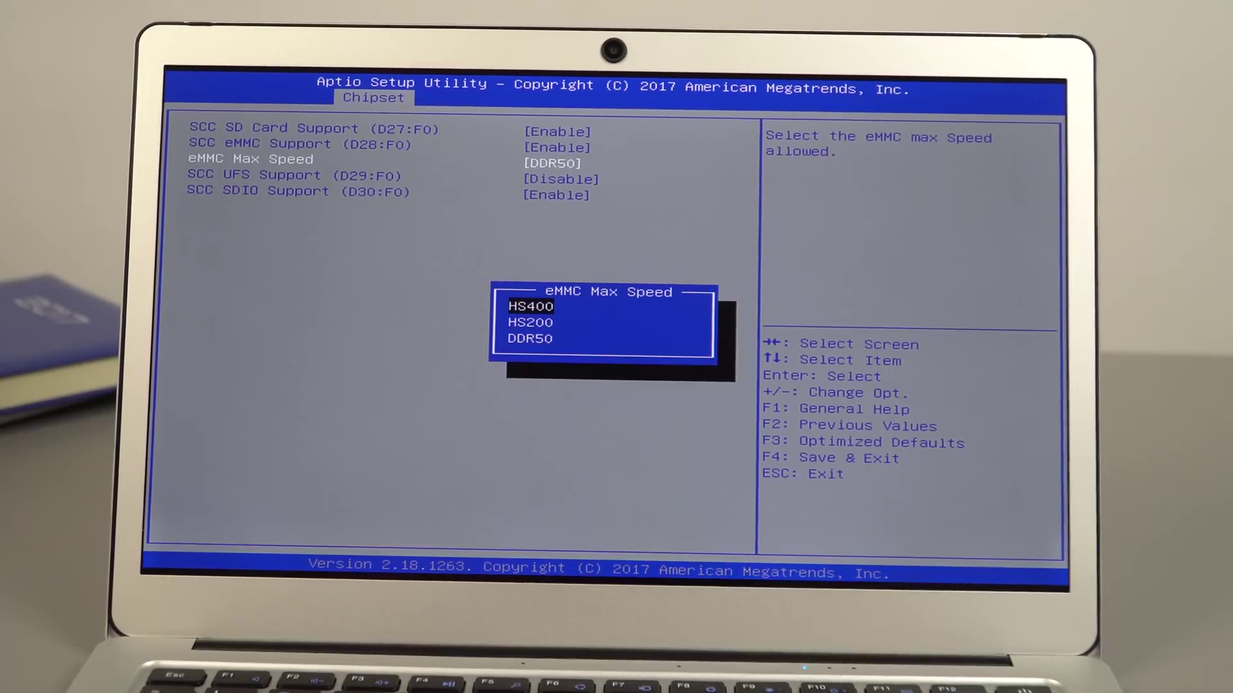
{"action": "key", "text": "Return"}
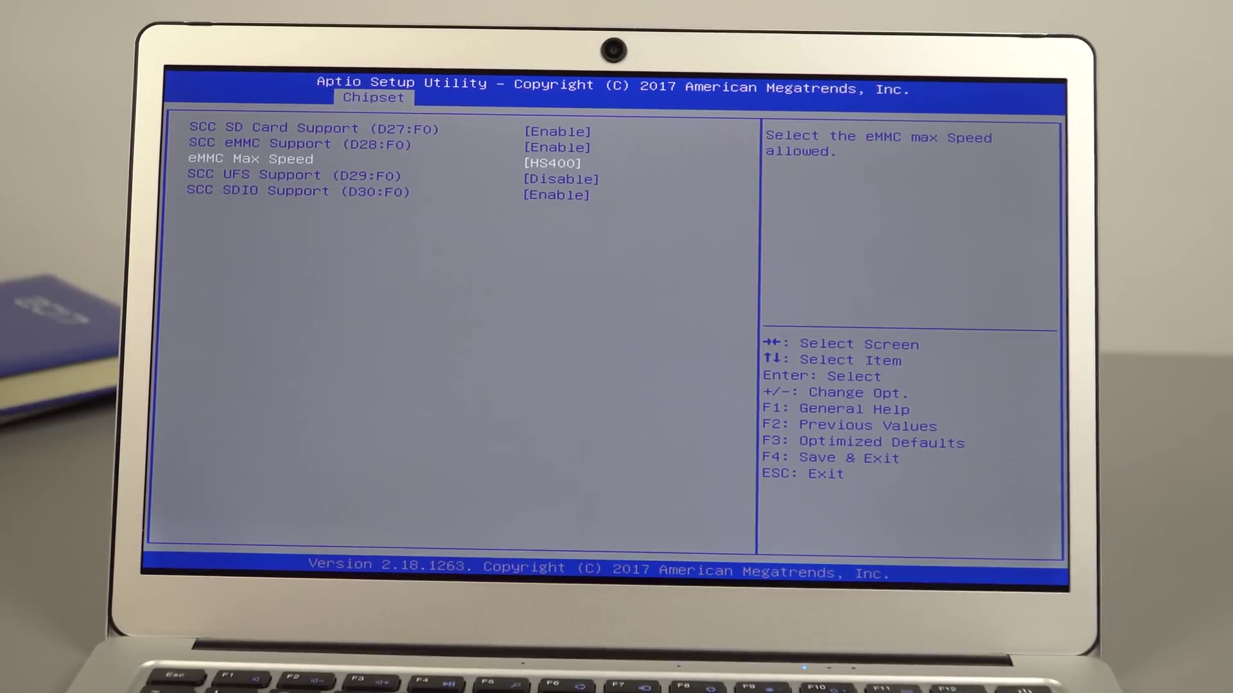
Step: Set SCC UFS Support to Enable
{"action": "key", "text": "Down"}
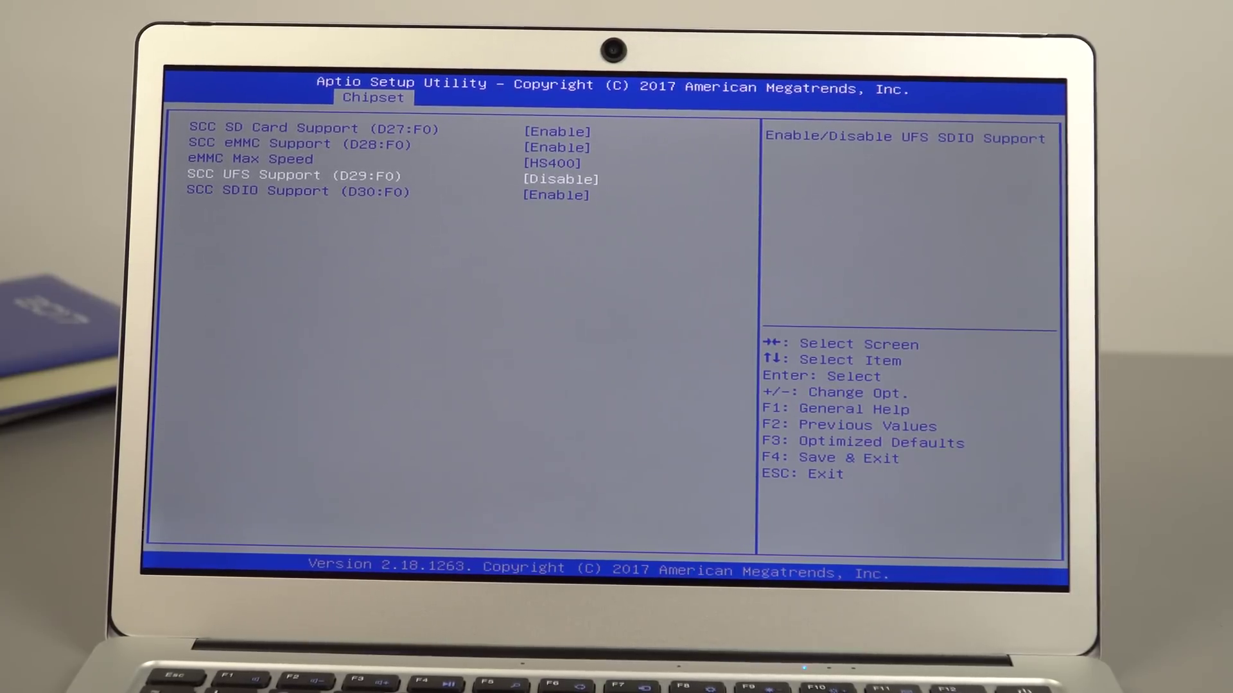
{"action": "key", "text": "Return"}
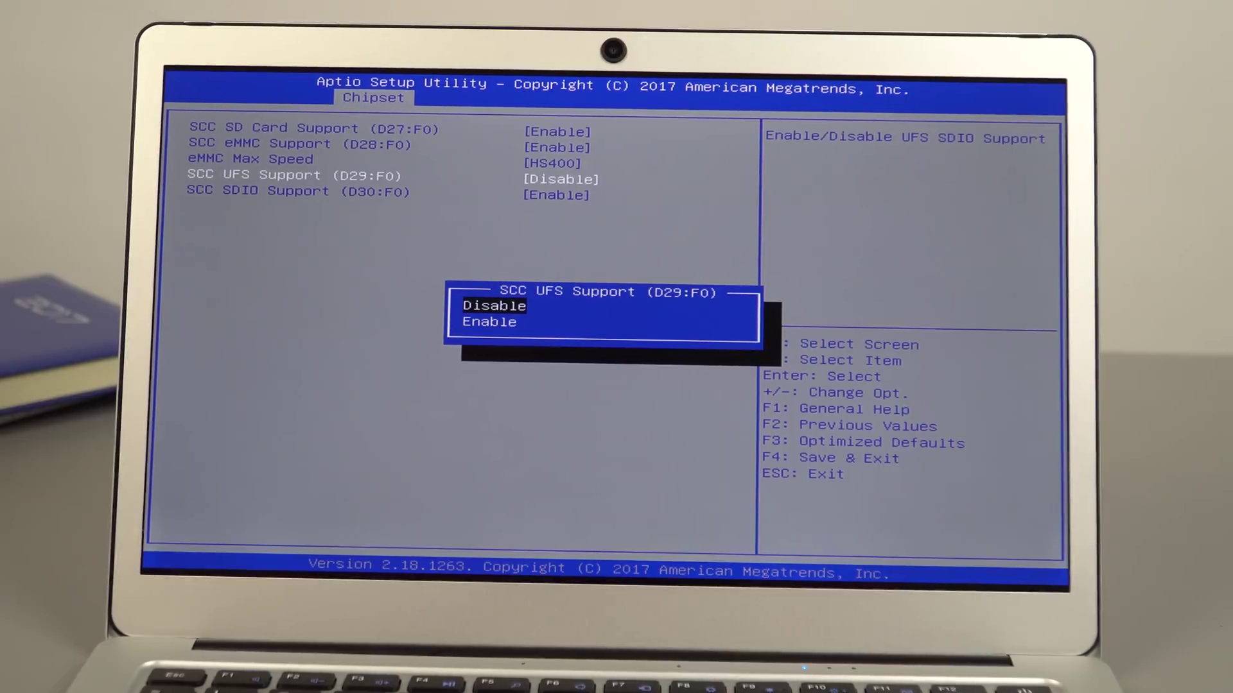
{"action": "key", "text": "Down"}
{"action": "key", "text": "Return"}
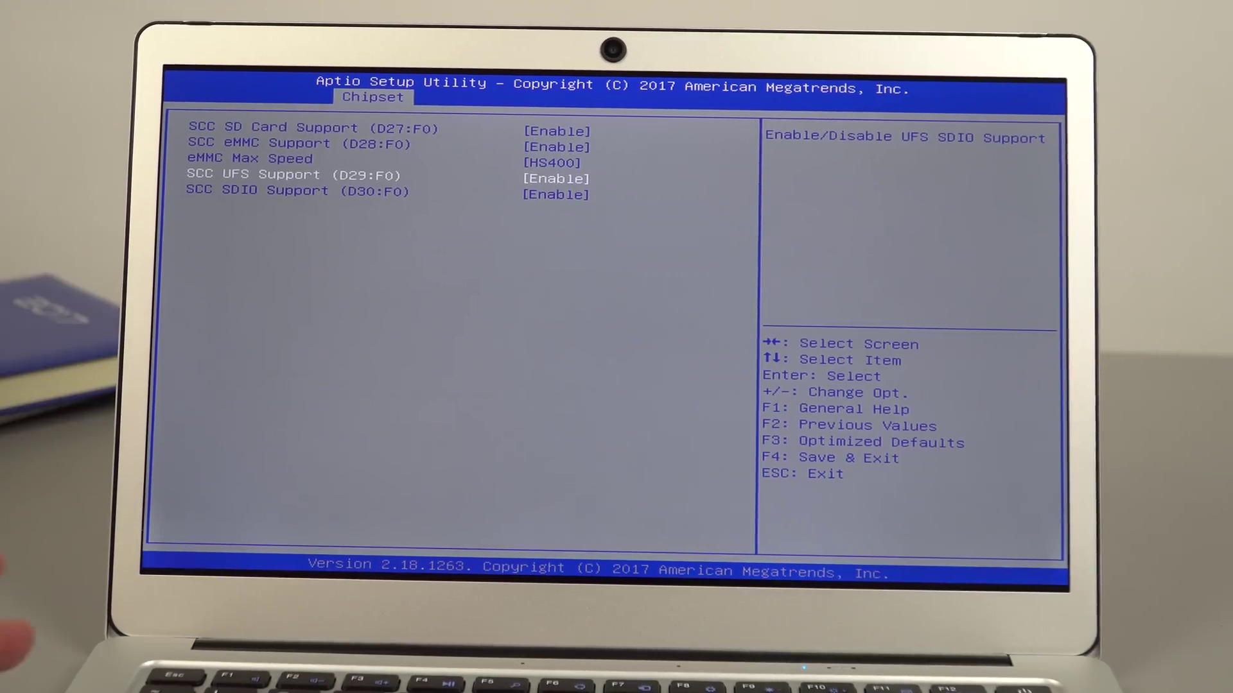
Step: Leave the SCC page for the Save & Exit tab and save changes and exit
{"action": "key", "text": "Escape"}
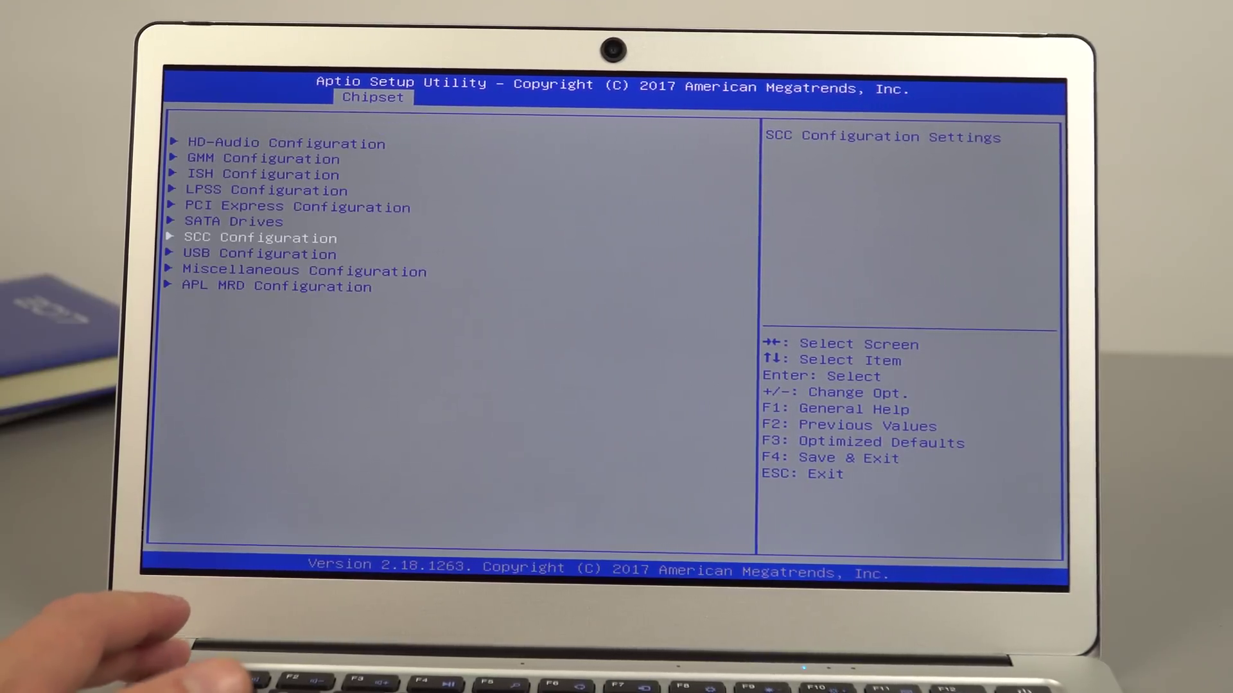
{"action": "key", "text": "Escape"}
{"action": "key", "text": "Right"}
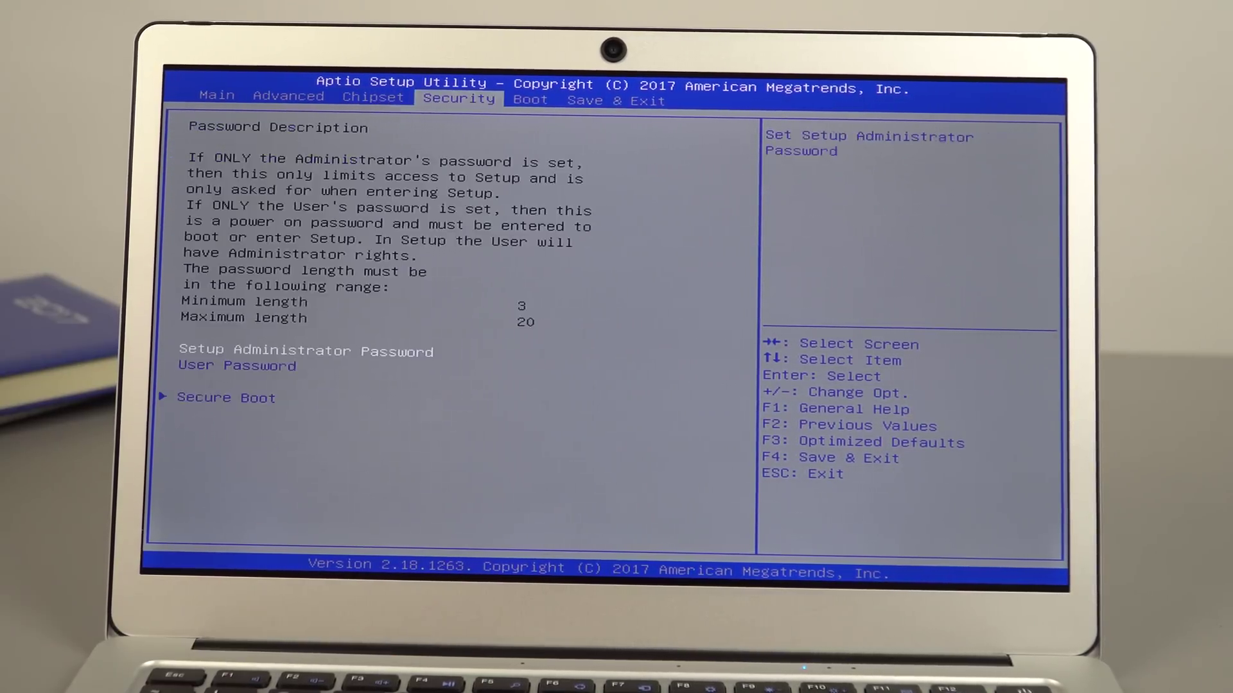
{"action": "key", "text": "Right"}
{"action": "key", "text": "Right"}
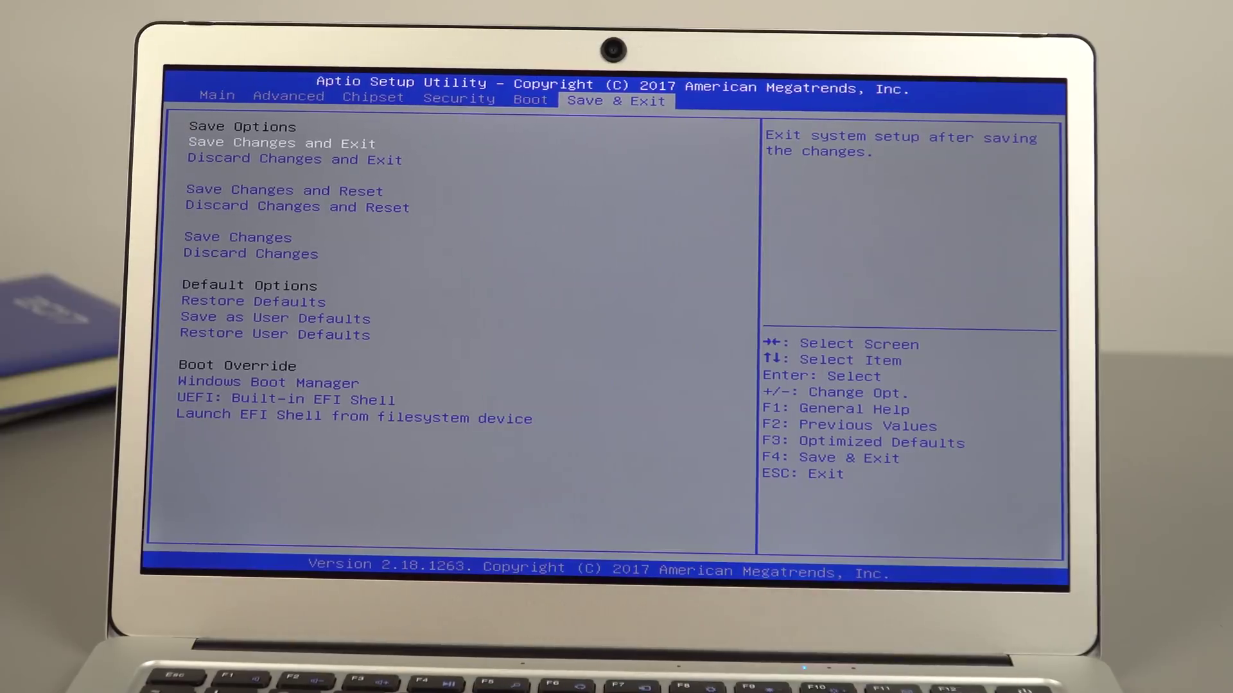
{"action": "key", "text": "Return"}
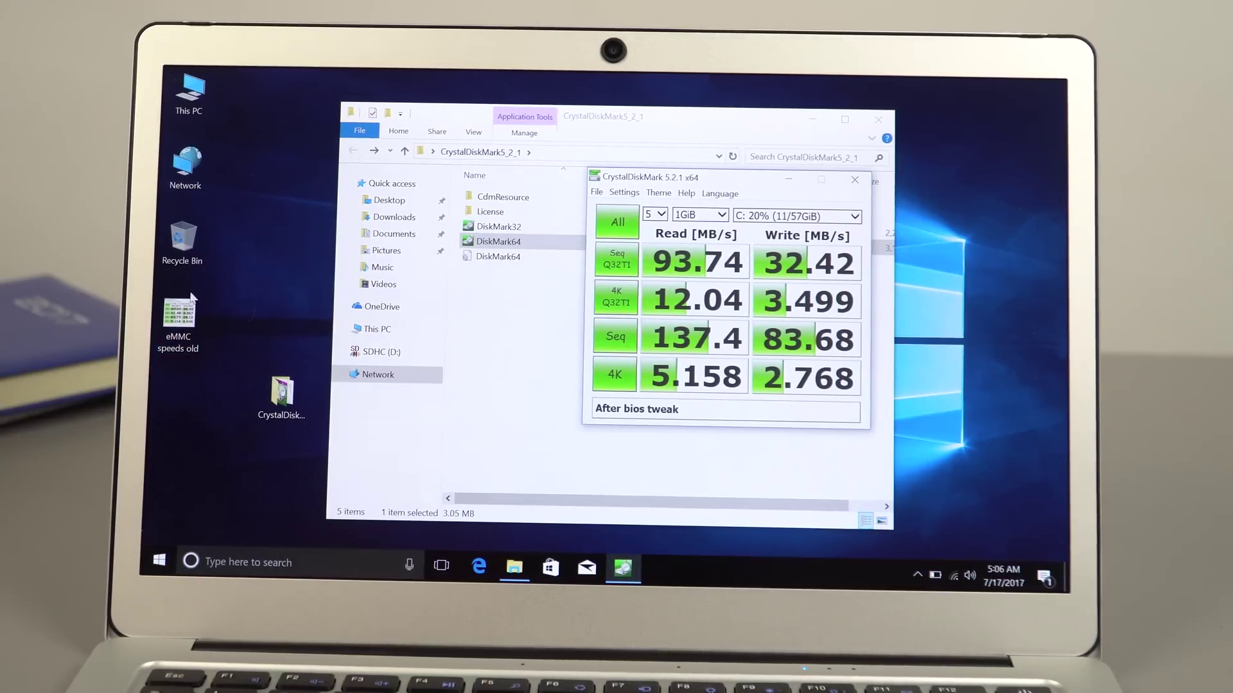
Step: Open the old eMMC speeds screenshot and place the 'After bios tweak' results beside it
{"action": "double_click", "coordinate": [177, 320]}
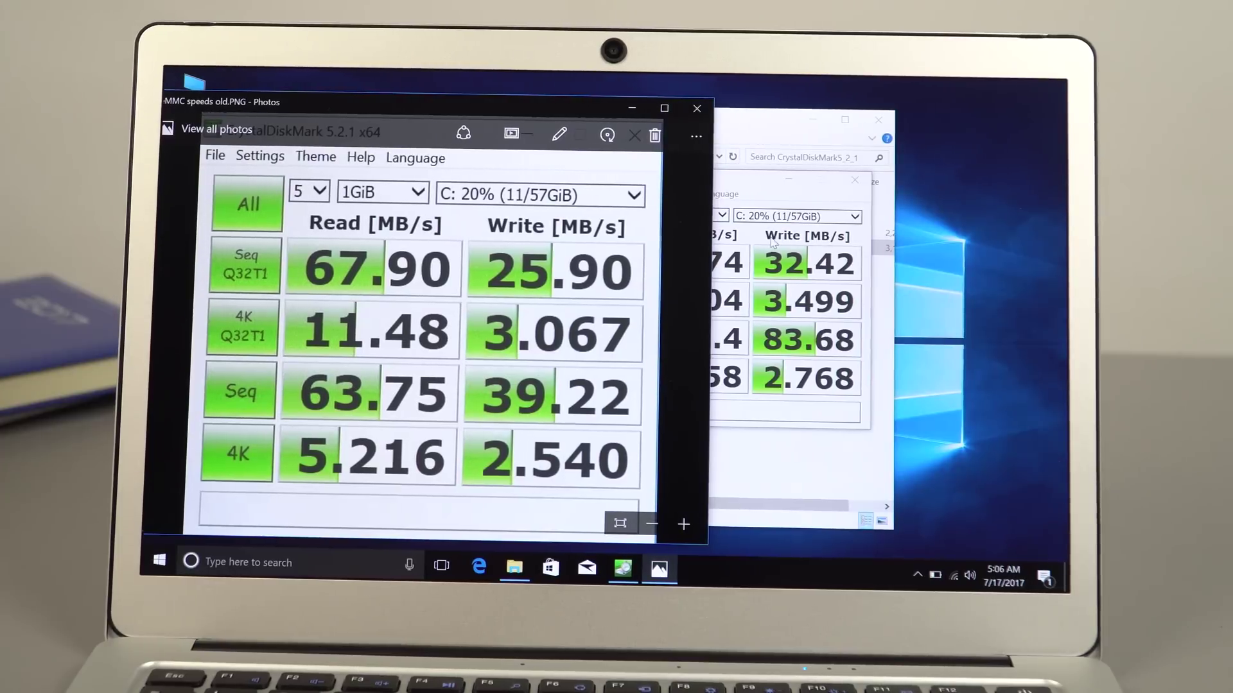
{"action": "left_click", "coordinate": [738, 190]}
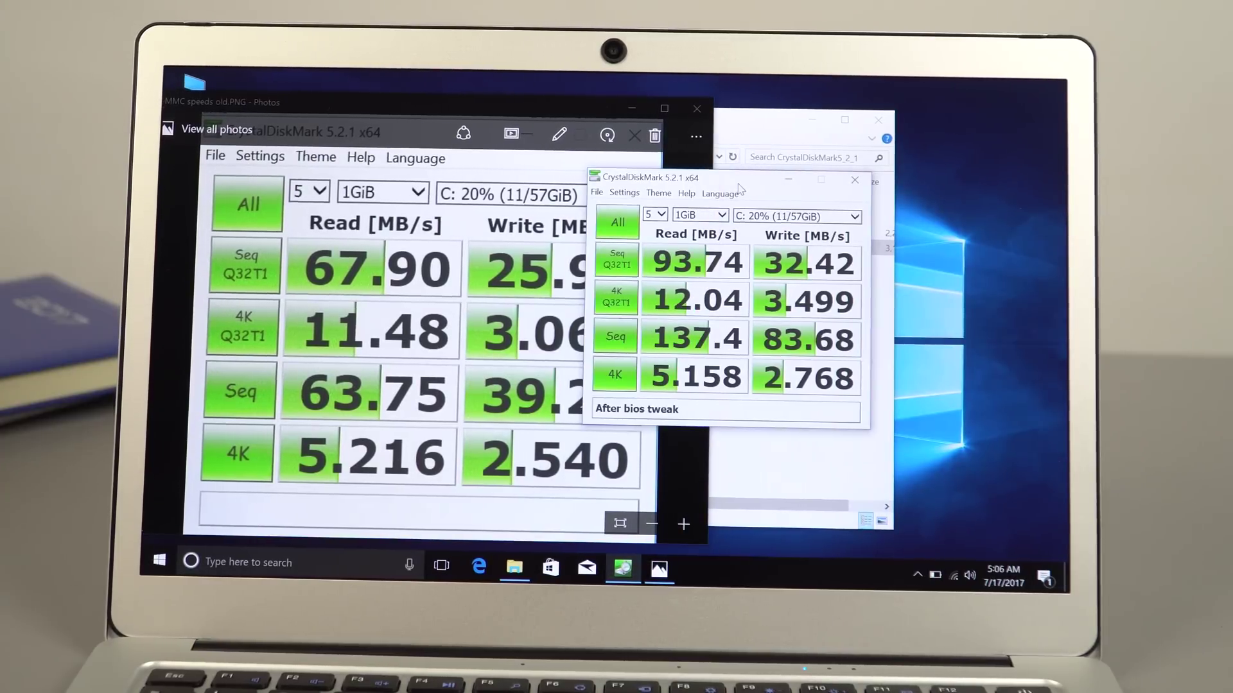
{"action": "left_click_drag", "start_coordinate": [739, 188], "coordinate": [822, 255]}
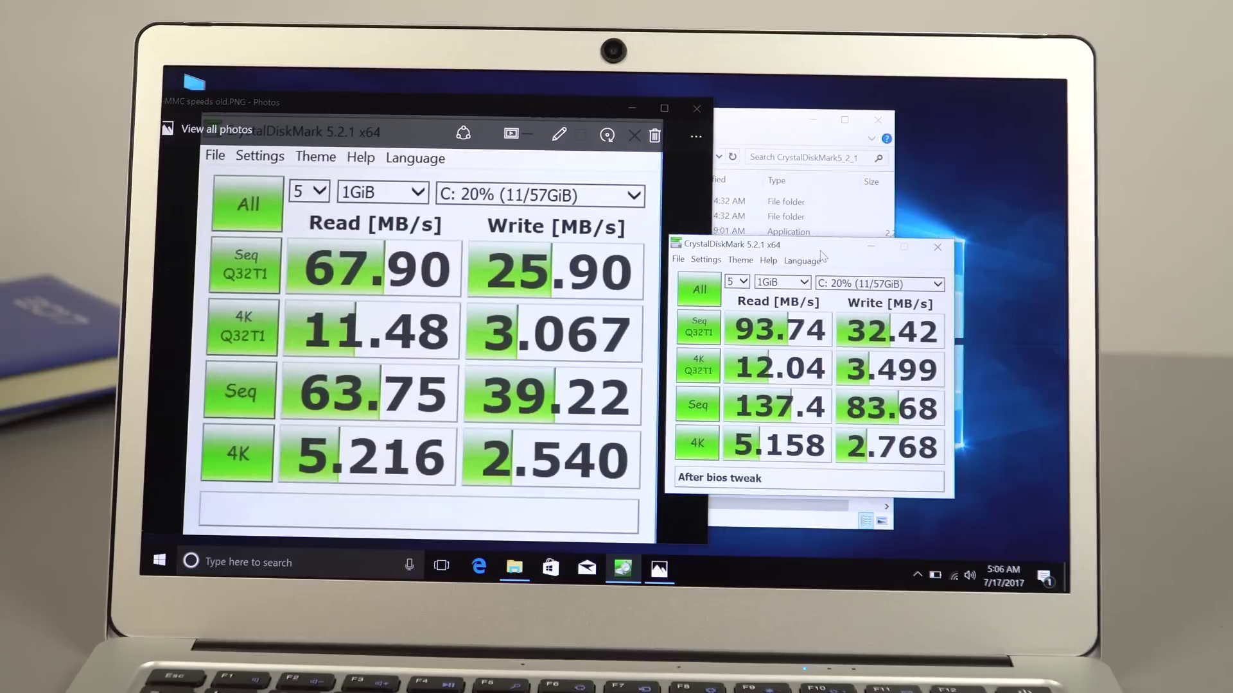